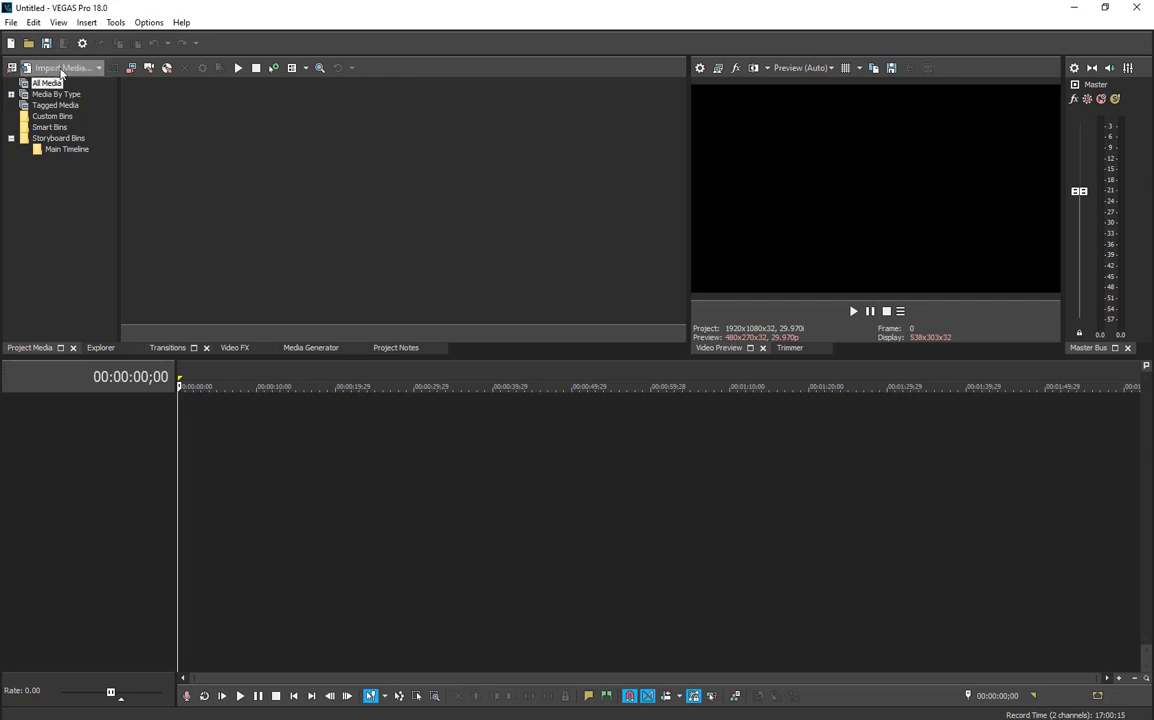
# Import the second Counter-Strike gameplay recording into the project
pyautogui.click(28, 66)
pyautogui.click(235, 160)
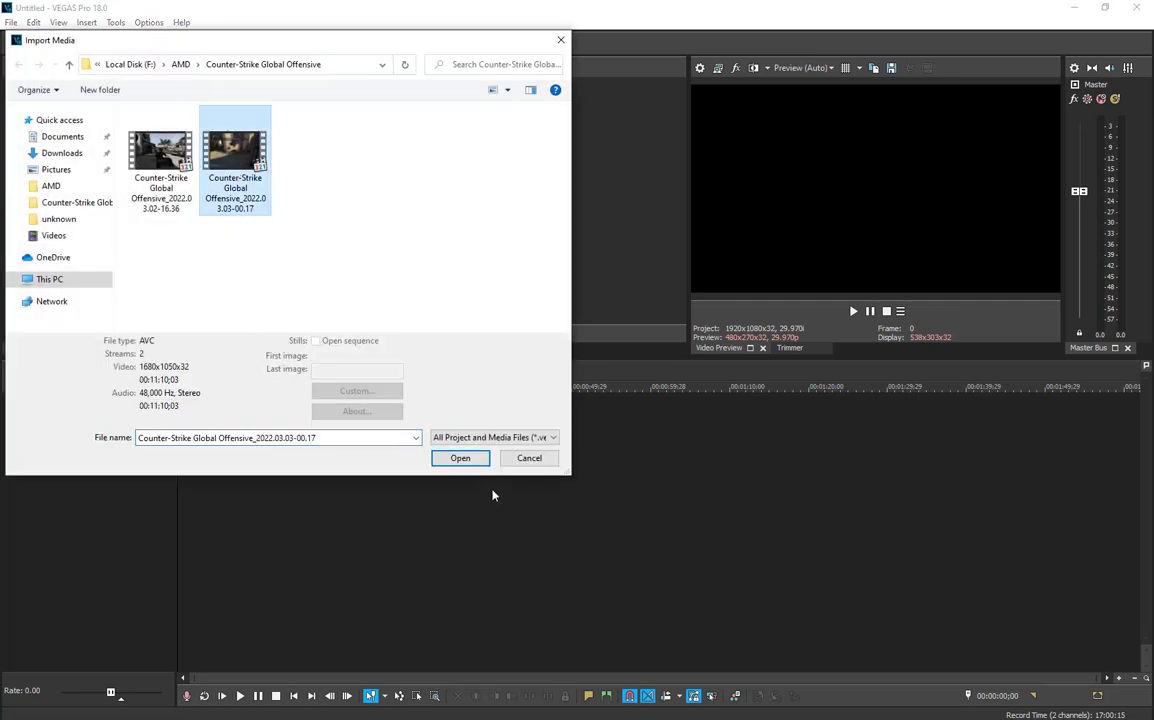
pyautogui.click(460, 442)
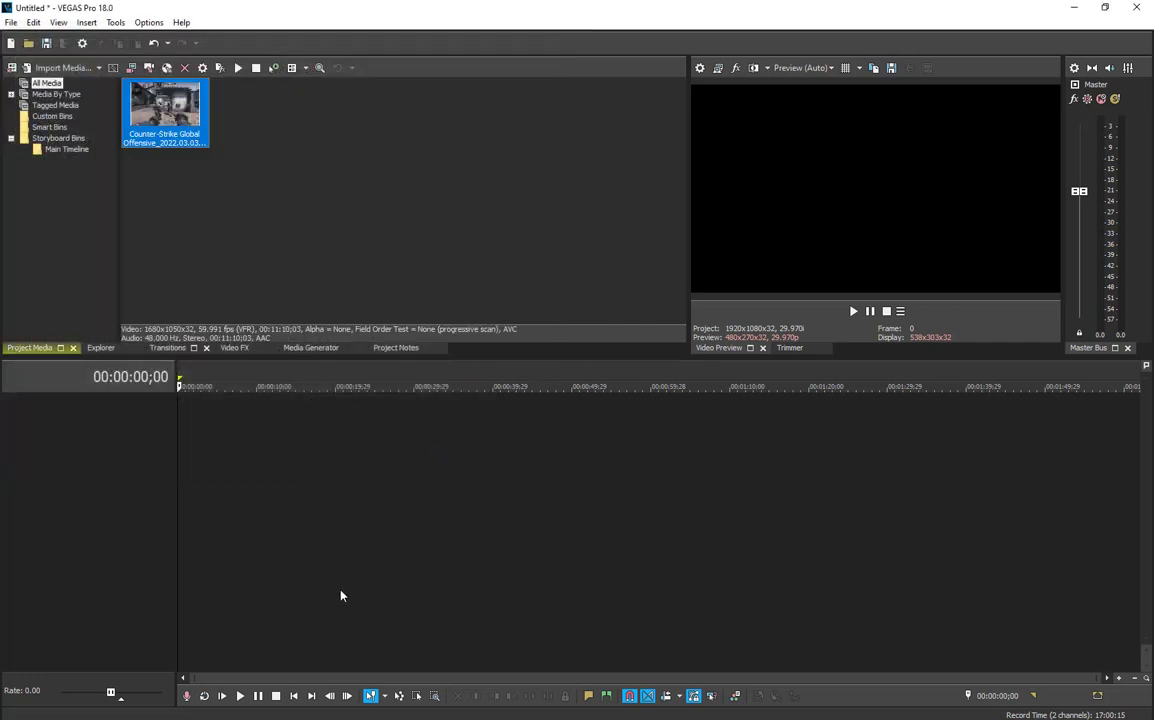
# Place the clip on the timeline, match project settings (1680x1050, 60p), and select its full length
pyautogui.moveTo(162, 104); pyautogui.dragTo(382, 488)
pyautogui.click(653, 288)
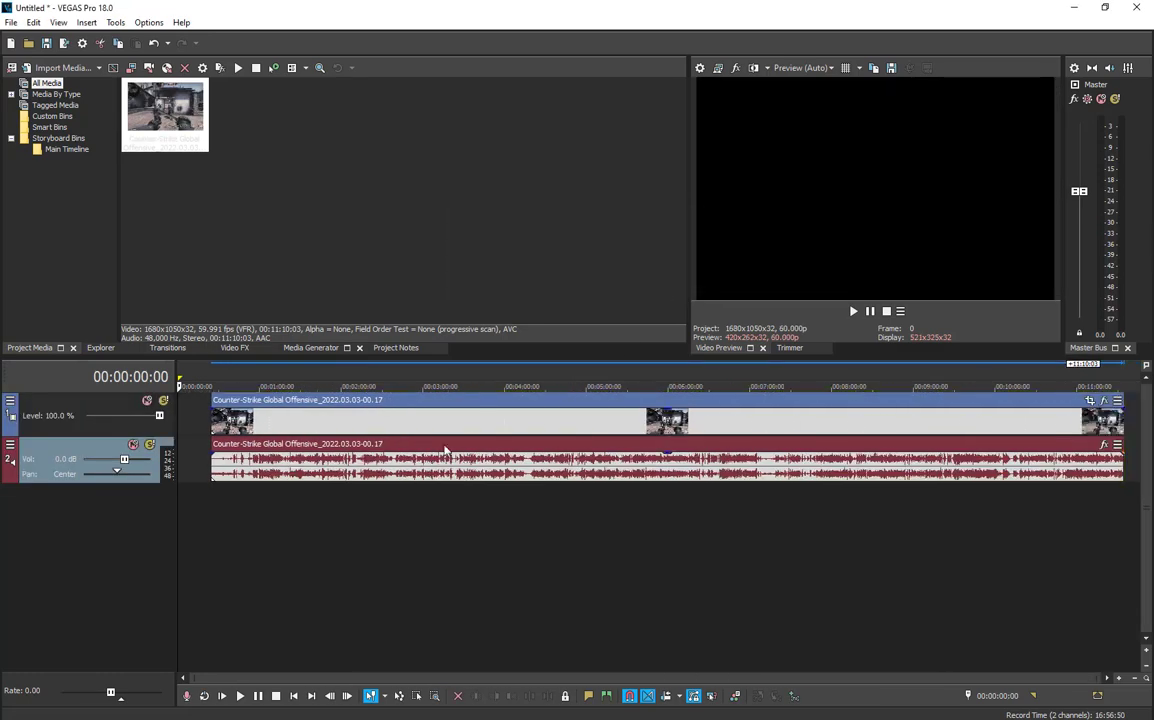
pyautogui.moveTo(232, 553); pyautogui.dragTo(1140, 560)
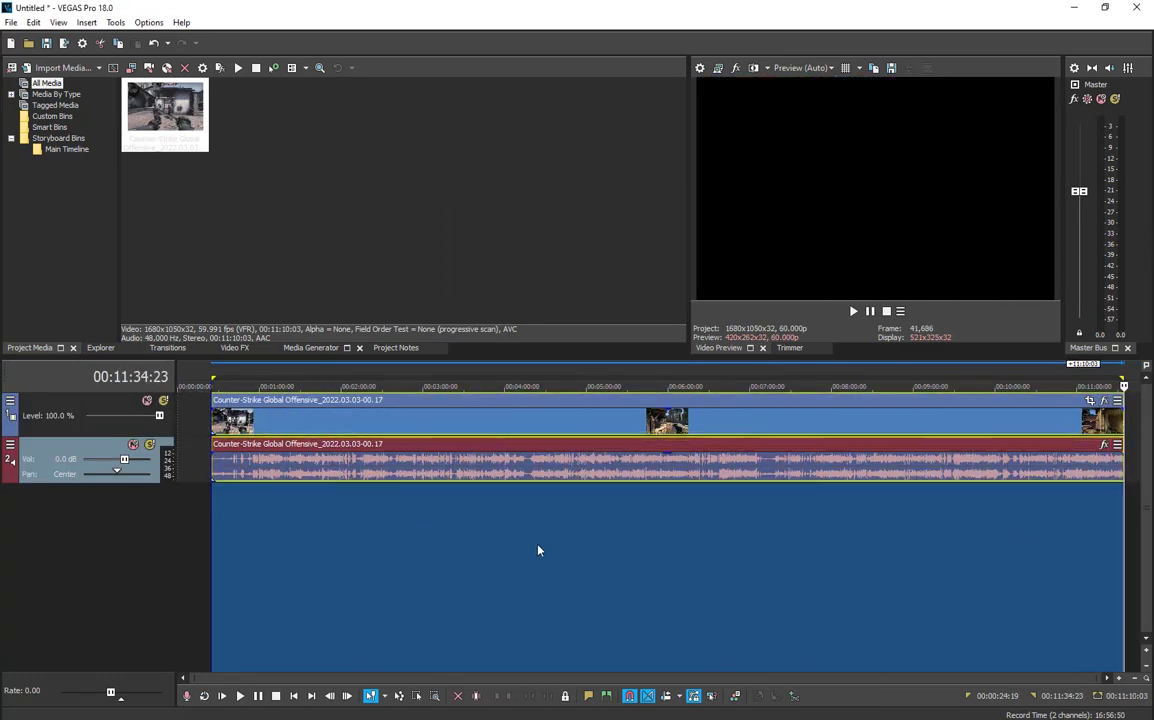
# Render the project to Untitled.mp4 with the MAGIX AVC/AAC MP4 Internet HD 1080p 59.94 fps template
pyautogui.click(11, 22)
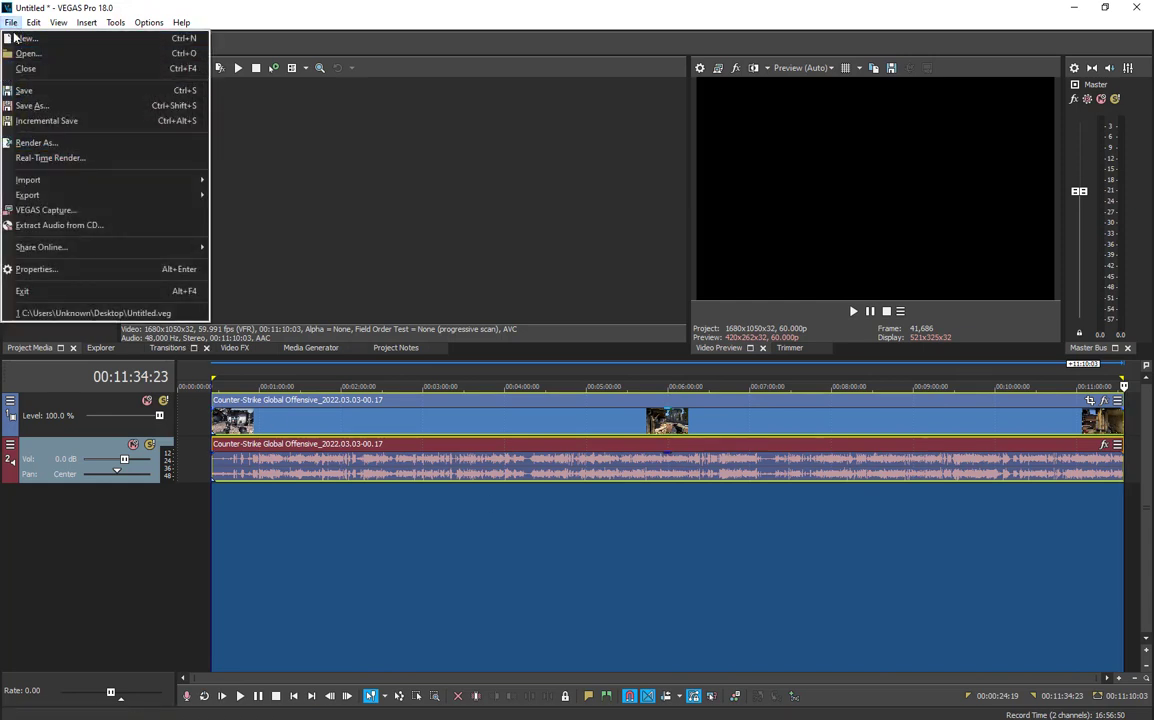
pyautogui.click(38, 146)
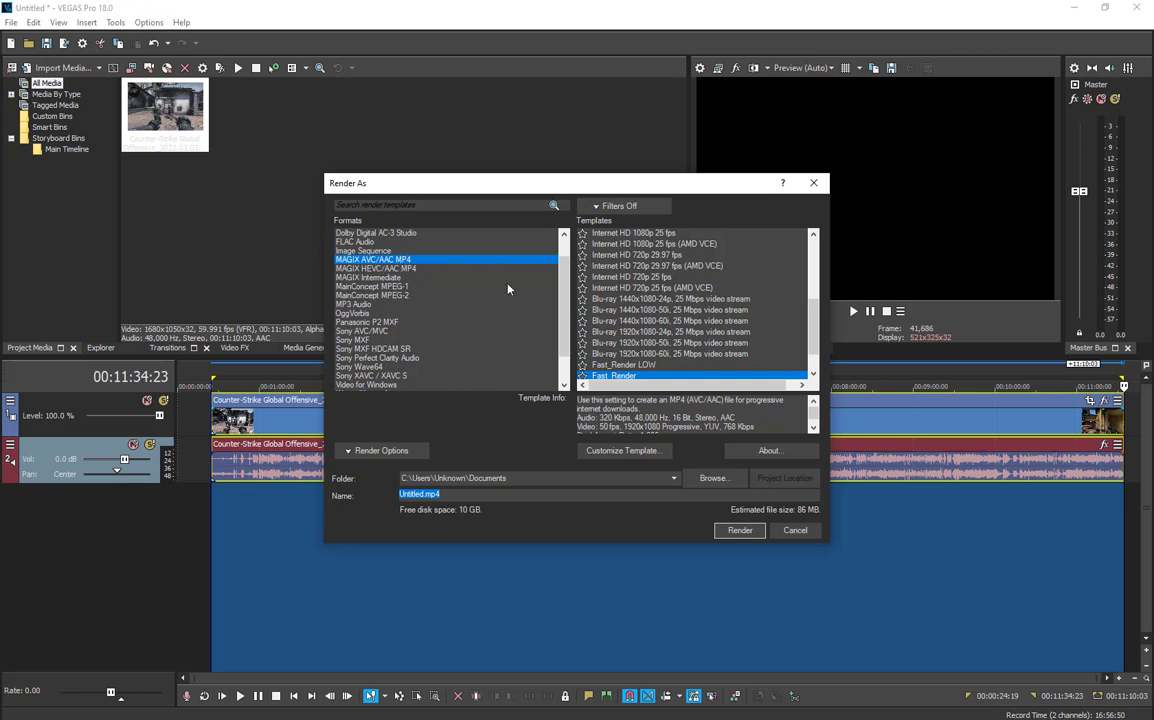
pyautogui.scroll(1, 642, 287)
pyautogui.scroll(2, 642, 287)
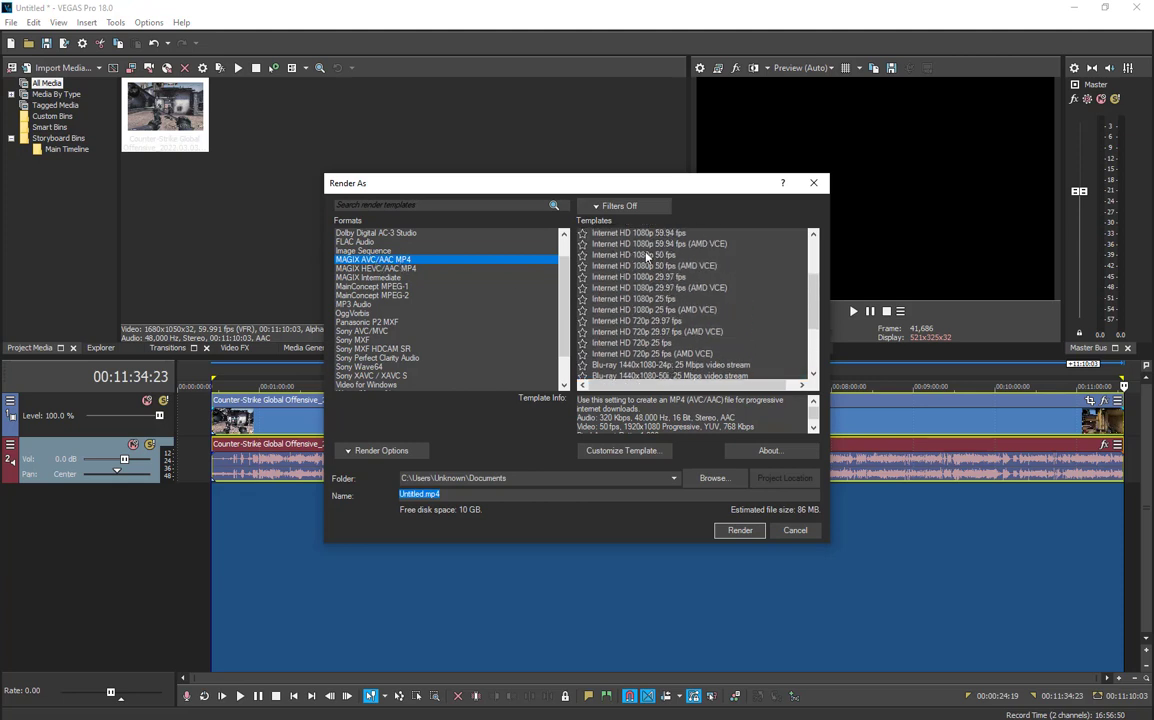
pyautogui.click(647, 256)
pyautogui.scroll(3, 640, 260)
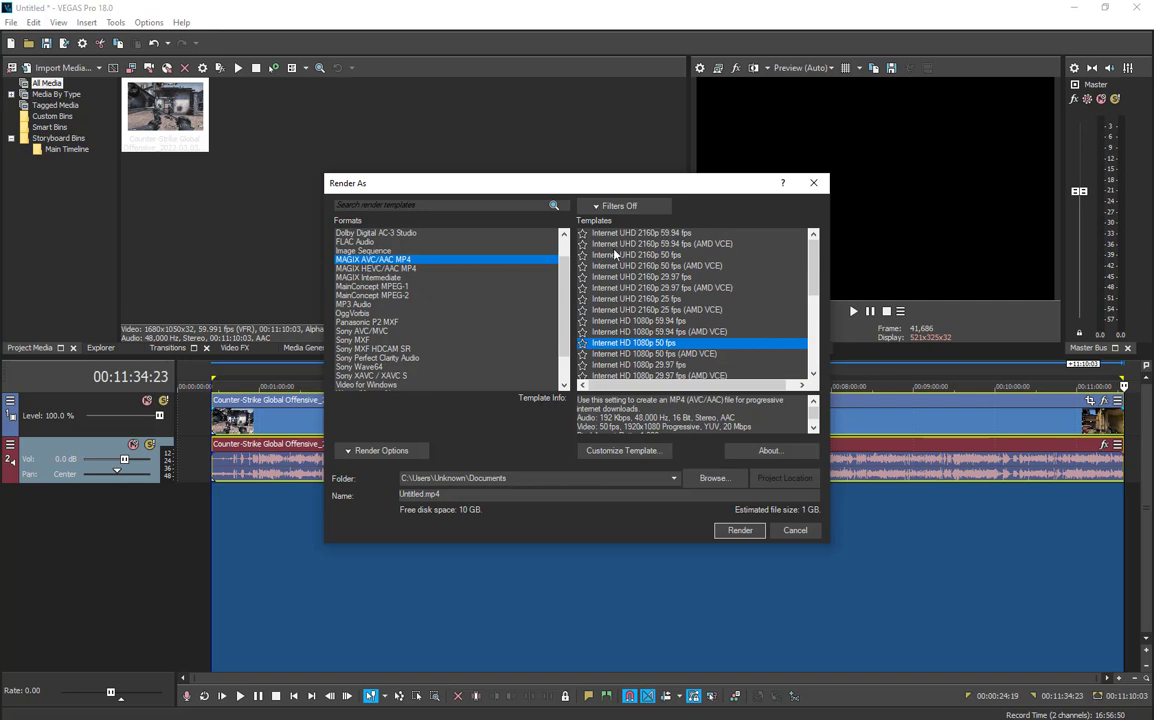
pyautogui.scroll(-2, 612, 312)
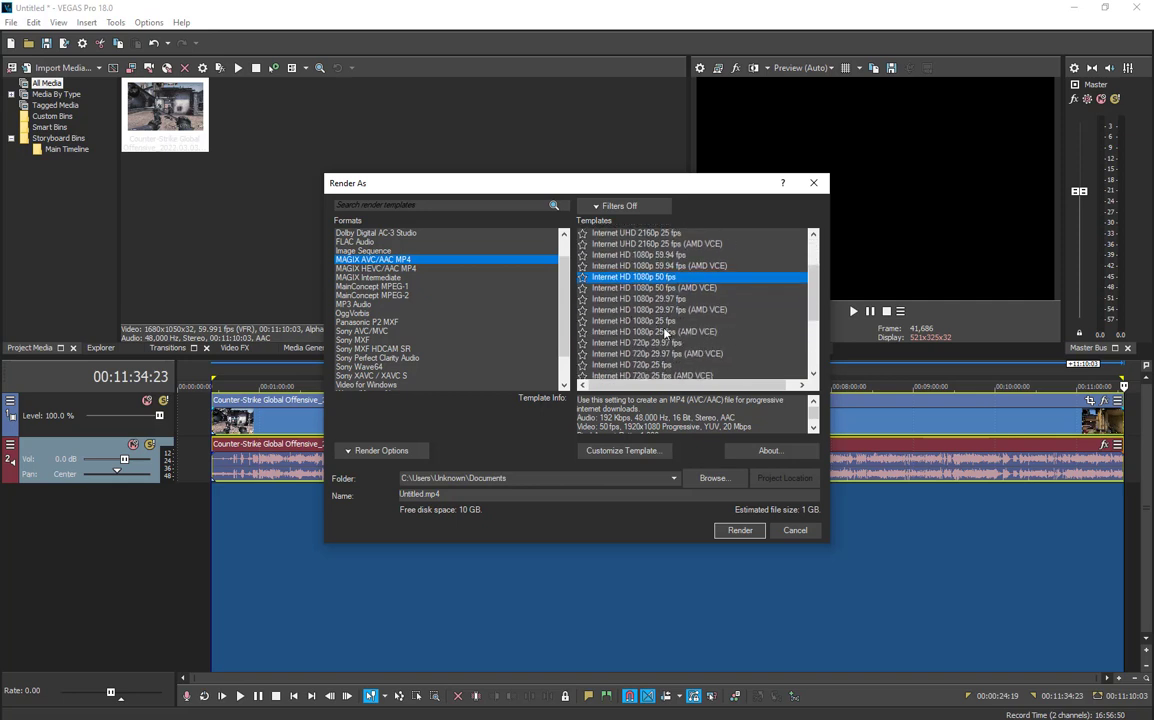
pyautogui.click(669, 256)
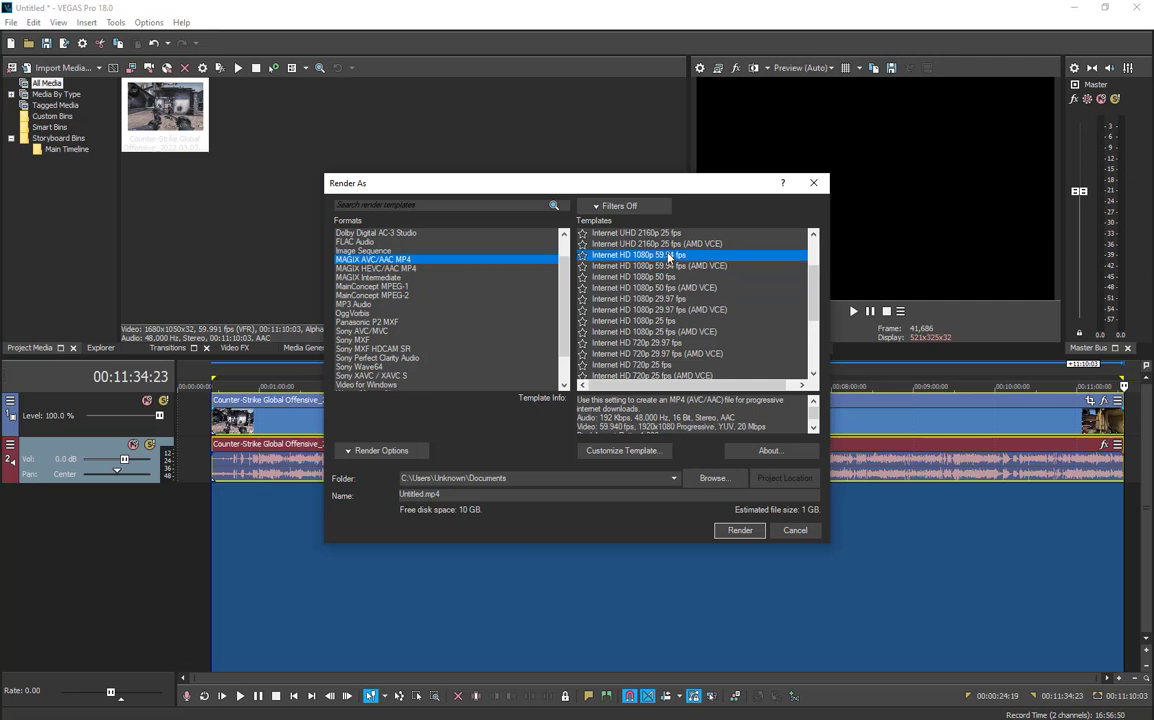
pyautogui.click(734, 531)
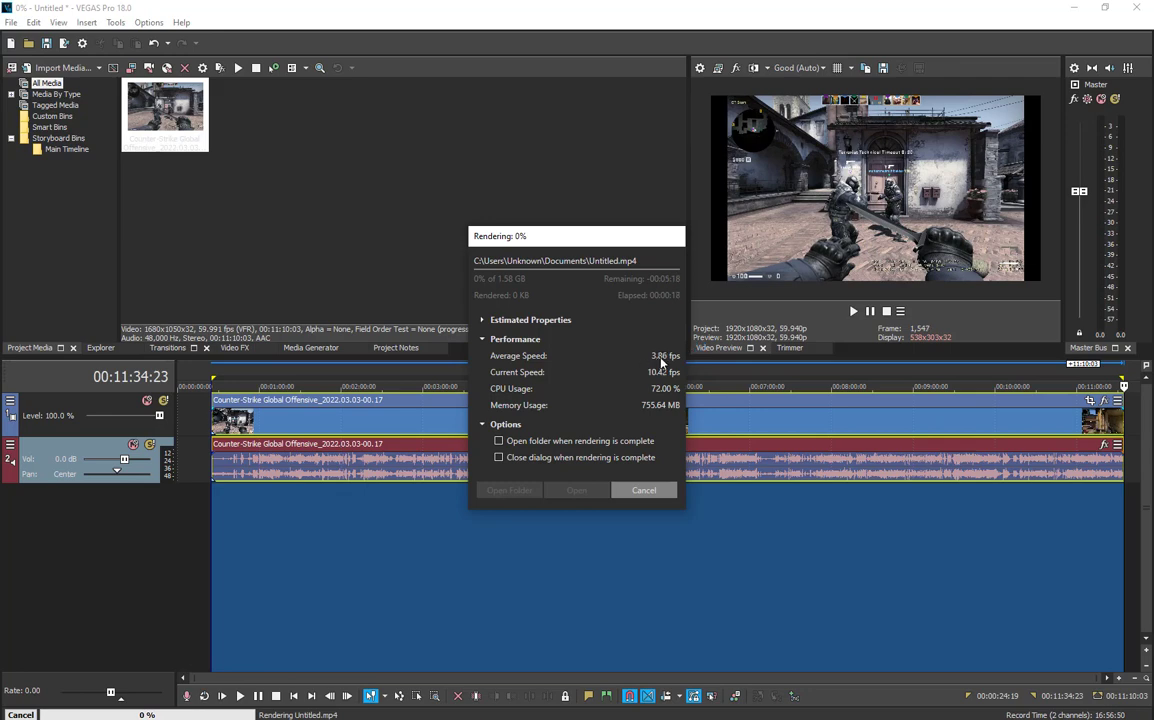
# Cancel the running render and customize the 1080p 59.94 fps template, naming it 'whatever'
pyautogui.click(644, 490)
pyautogui.click(603, 410)
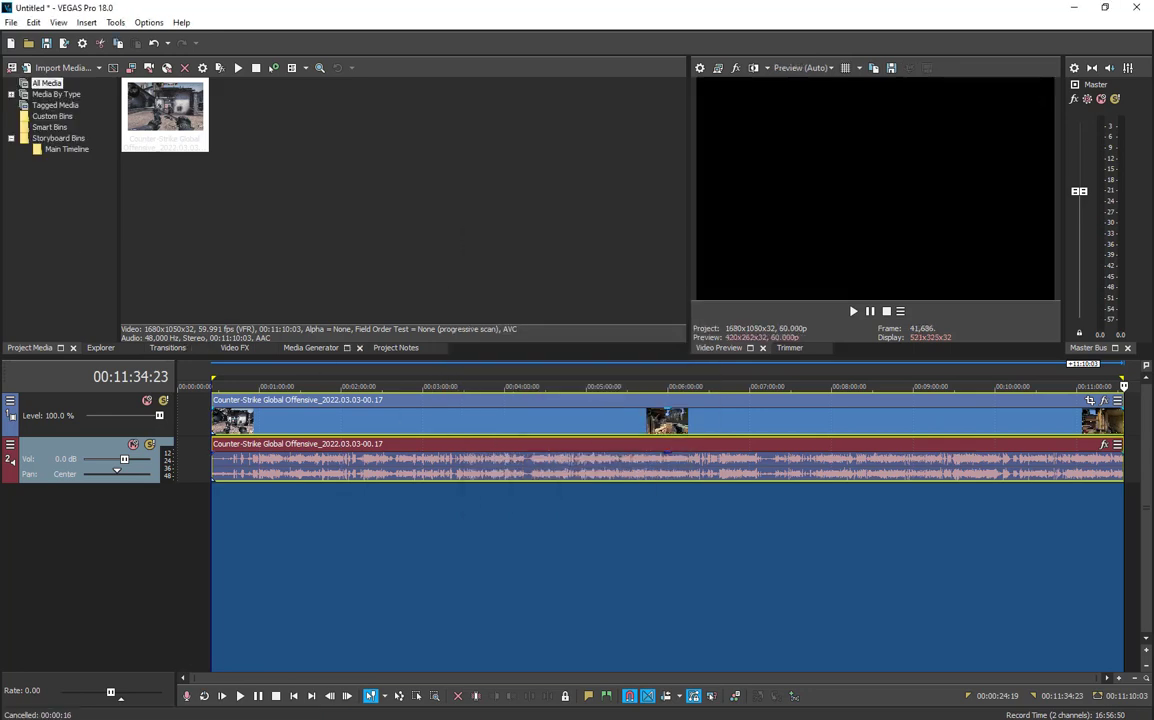
pyautogui.click(11, 22)
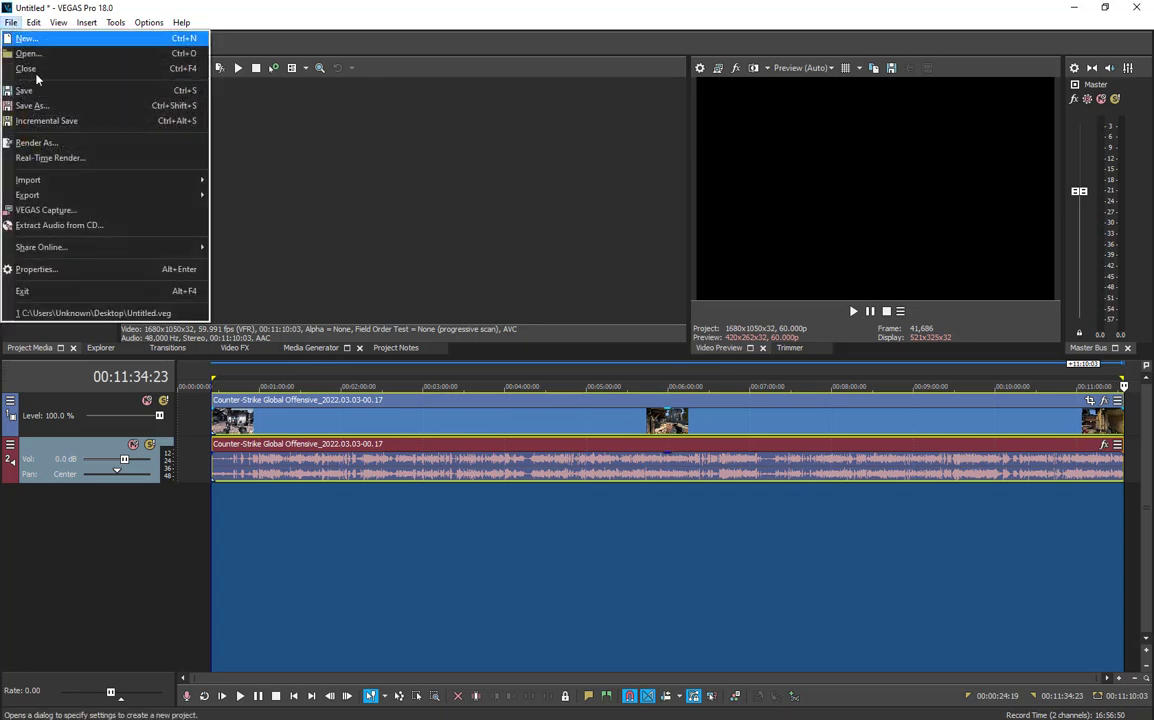
pyautogui.click(34, 143)
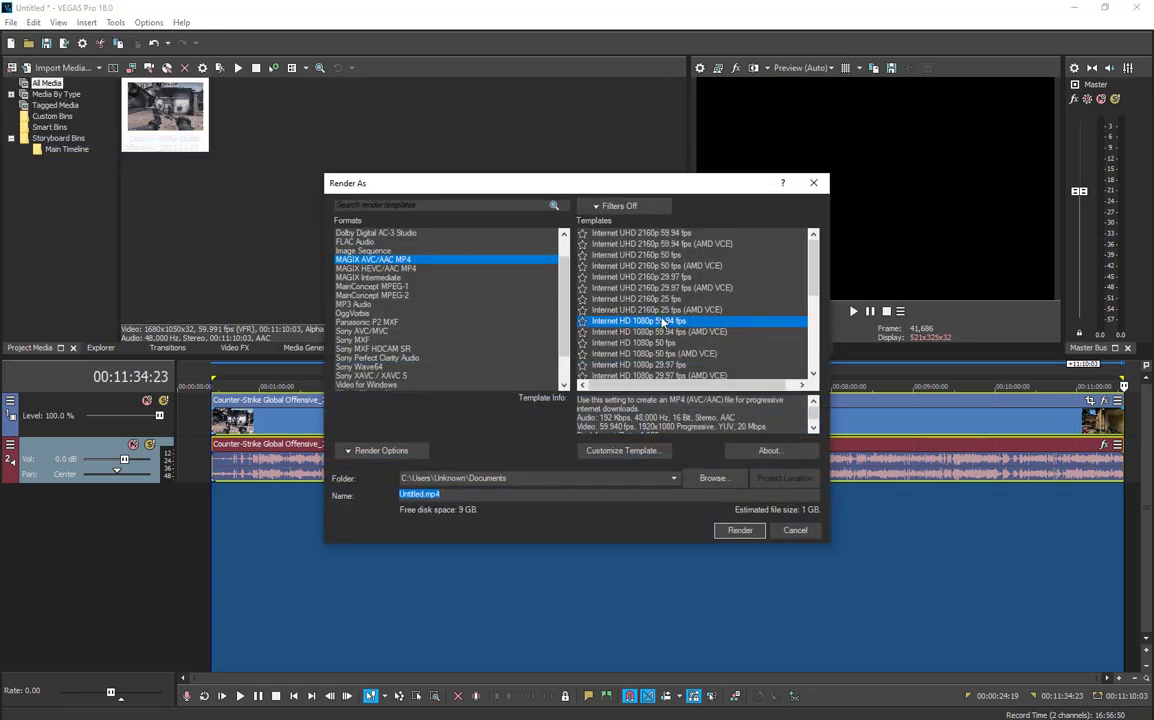
pyautogui.click(612, 452)
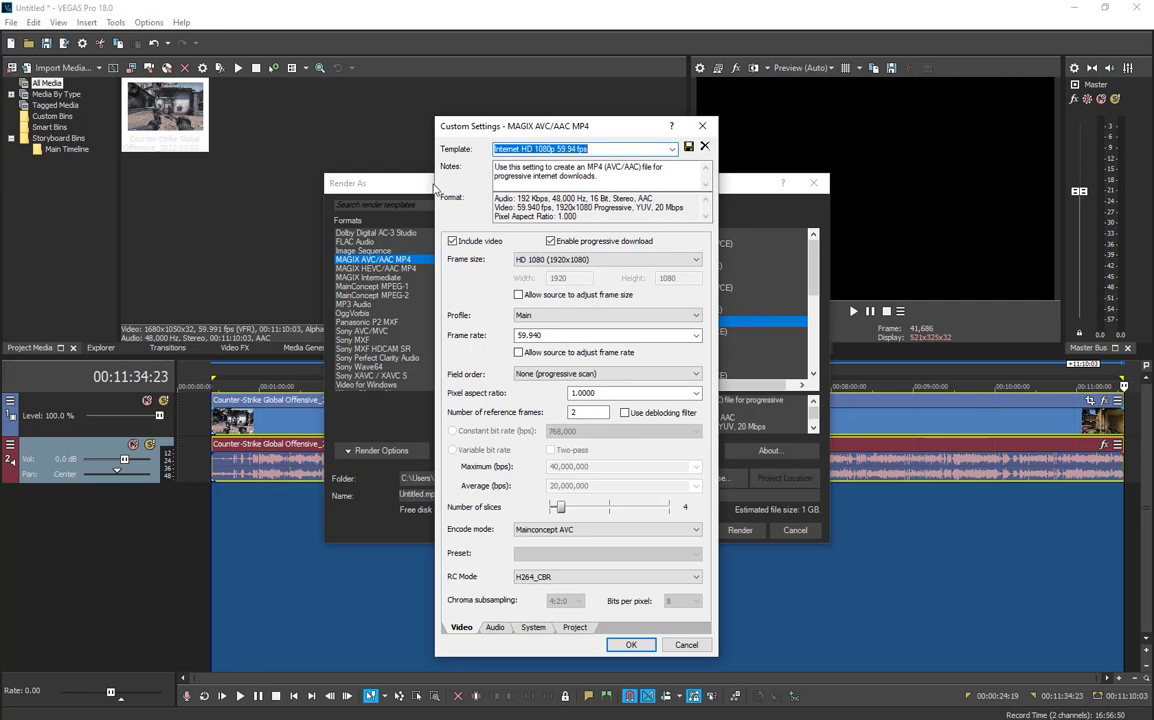
pyautogui.write('whatever')
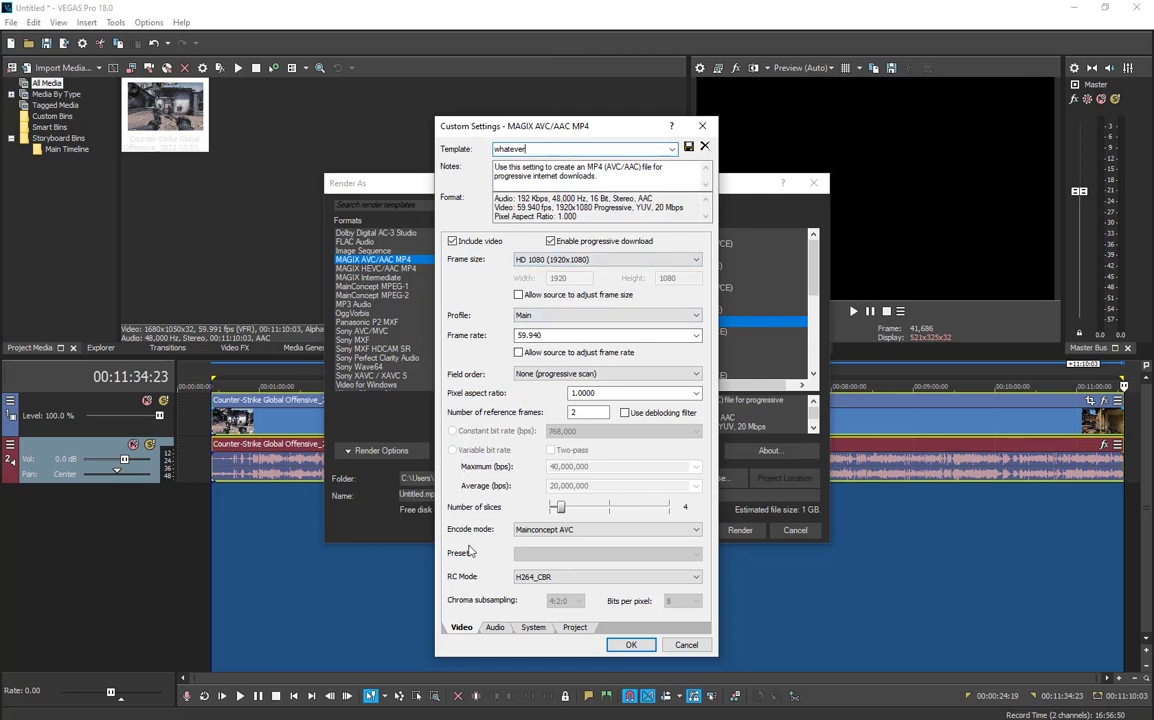
# Set video encoding to AMD VCE with the Low latency - high performance preset and CBR rate control
pyautogui.click(546, 531)
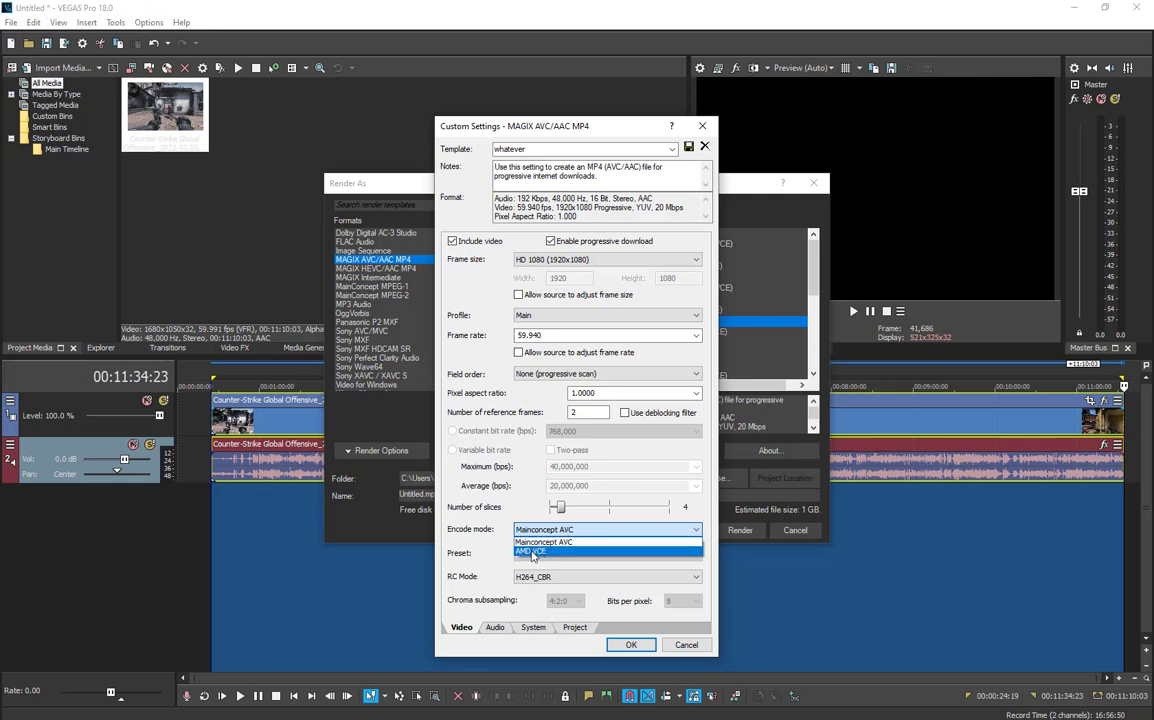
pyautogui.click(532, 553)
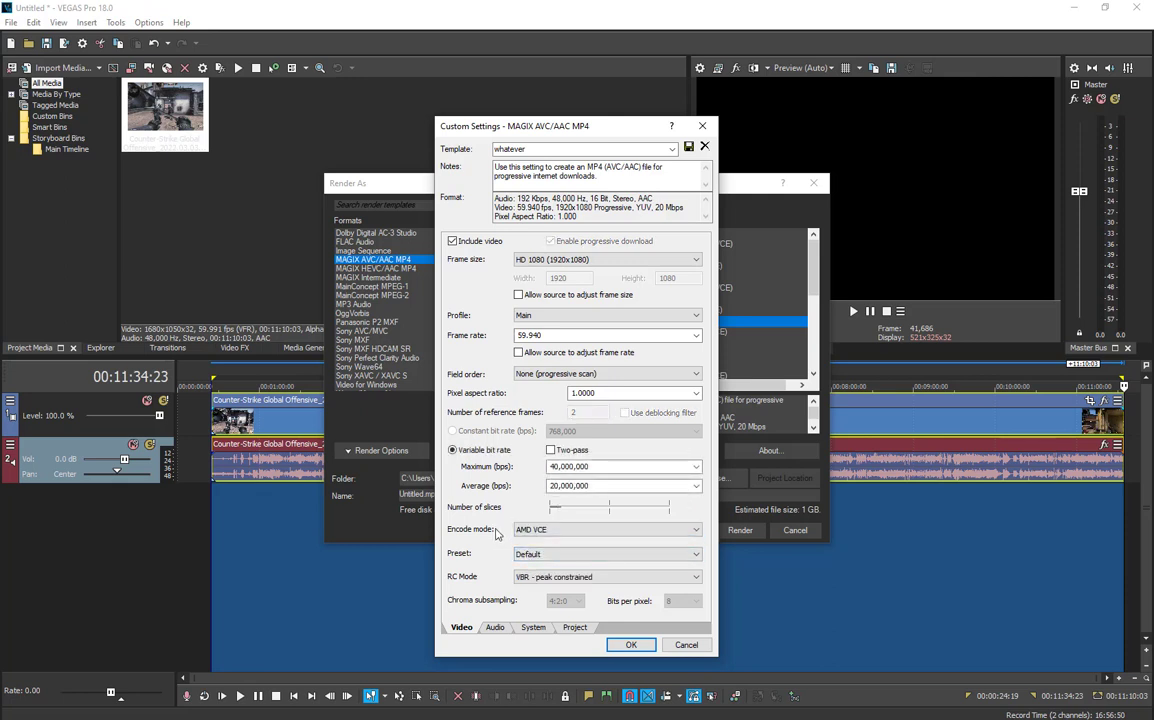
pyautogui.click(560, 554)
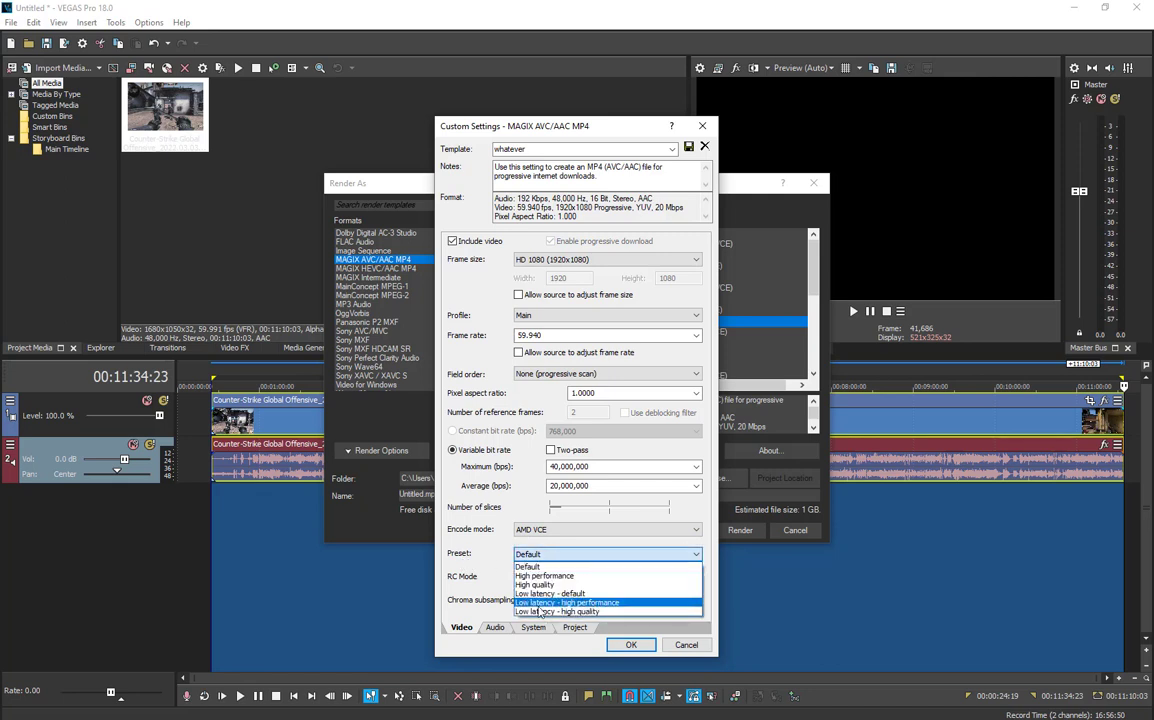
pyautogui.click(591, 603)
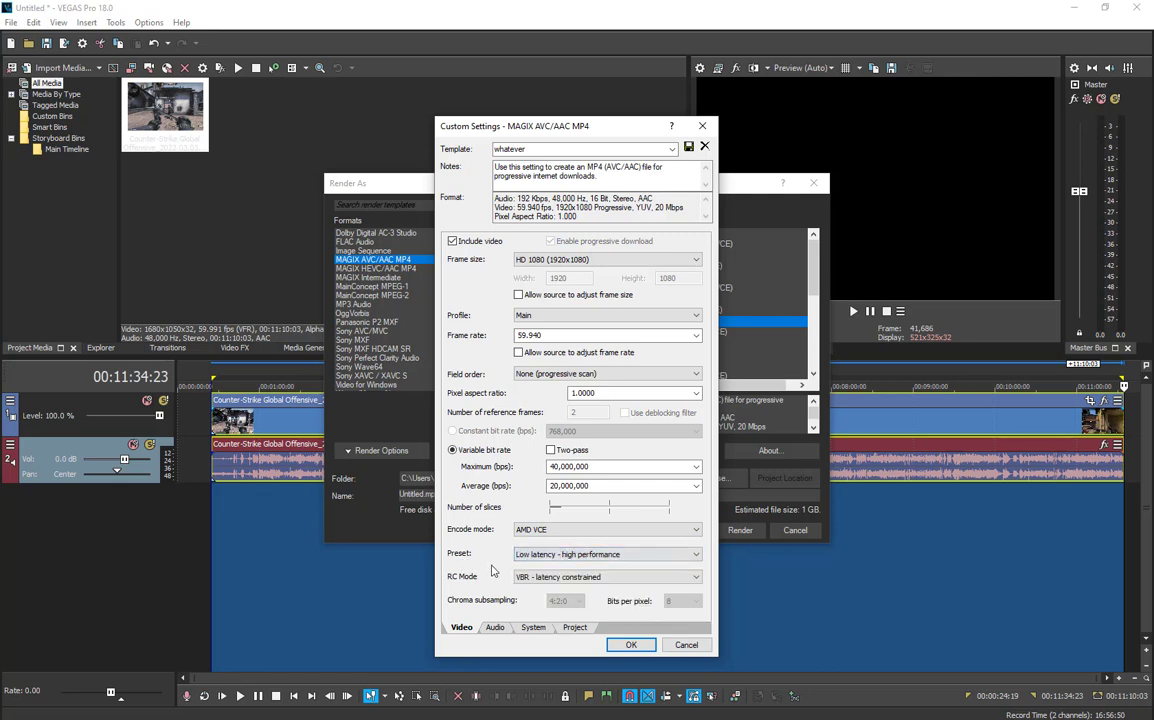
pyautogui.click(560, 578)
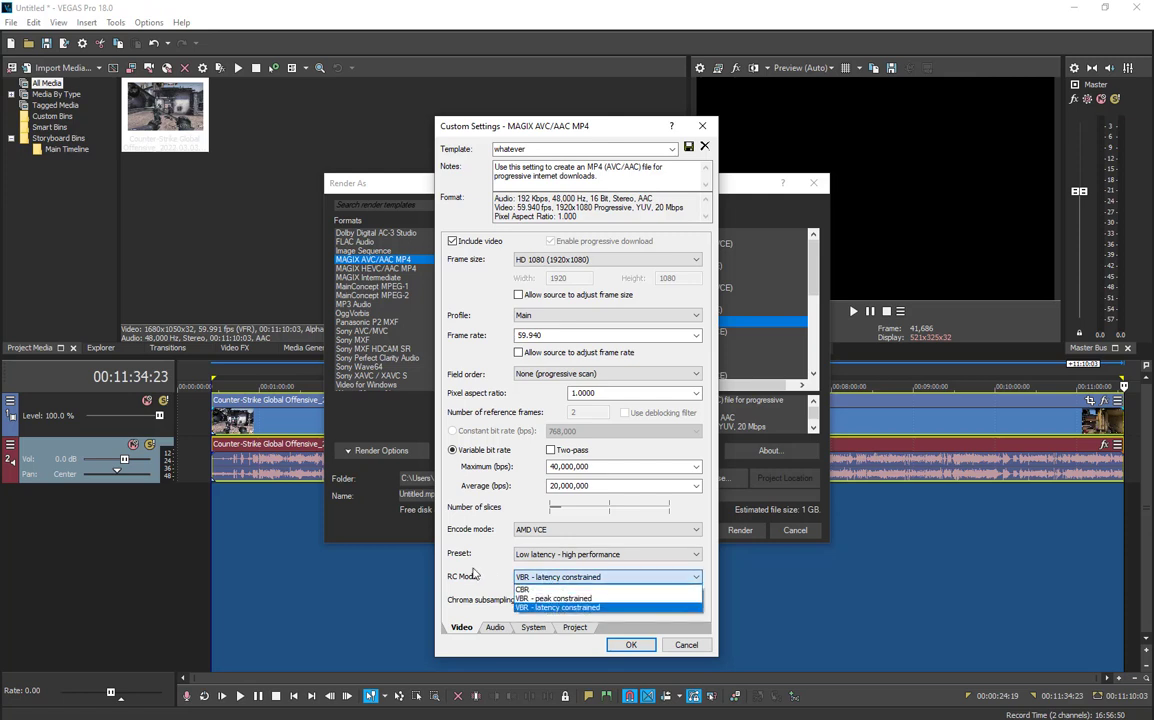
pyautogui.click(521, 591)
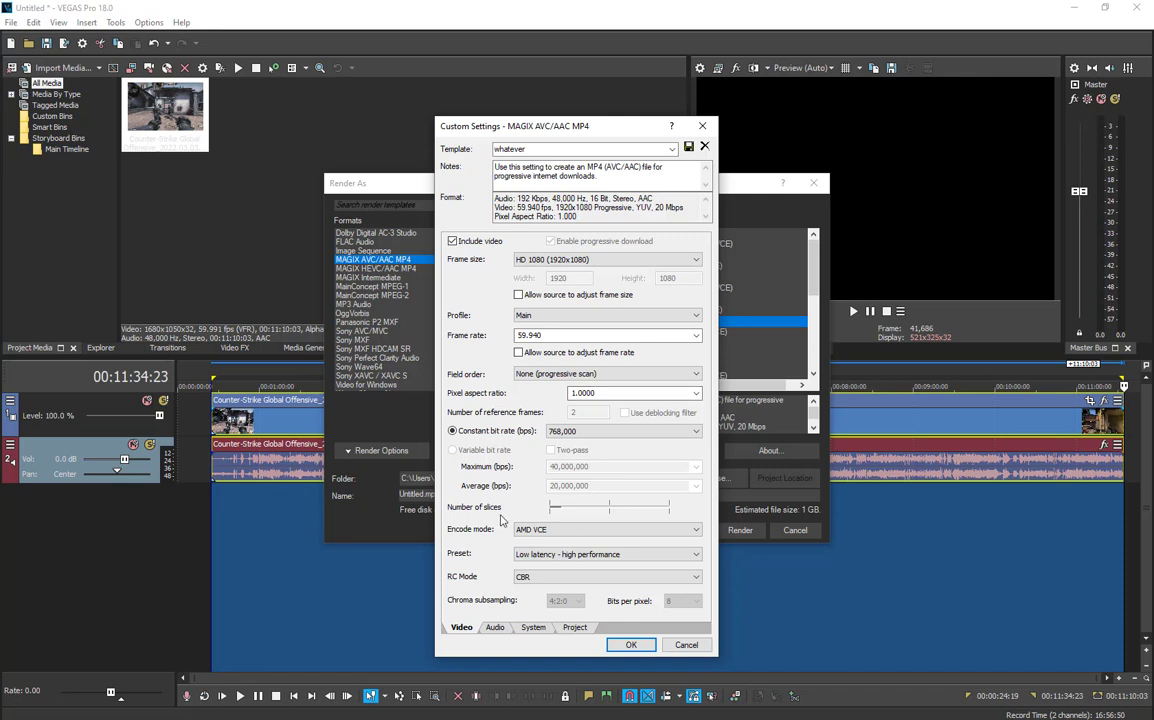
# Raise the template's audio bit rate to 320,000 bps
pyautogui.click(492, 627)
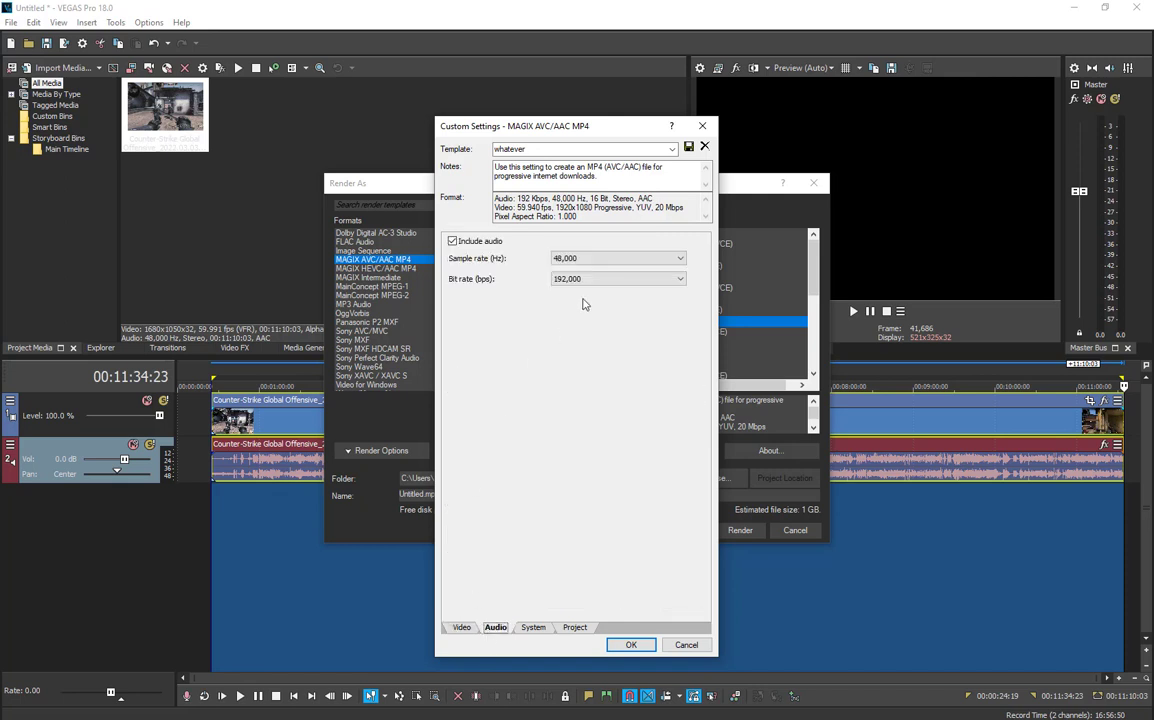
pyautogui.click(595, 280)
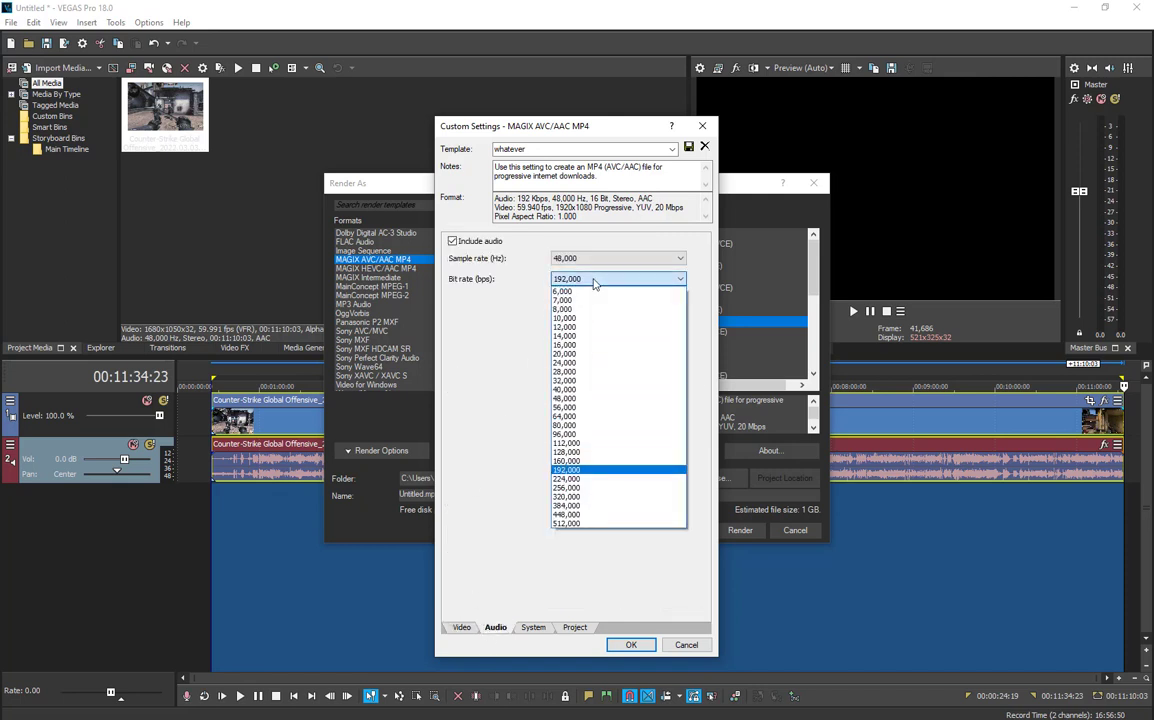
pyautogui.click(579, 498)
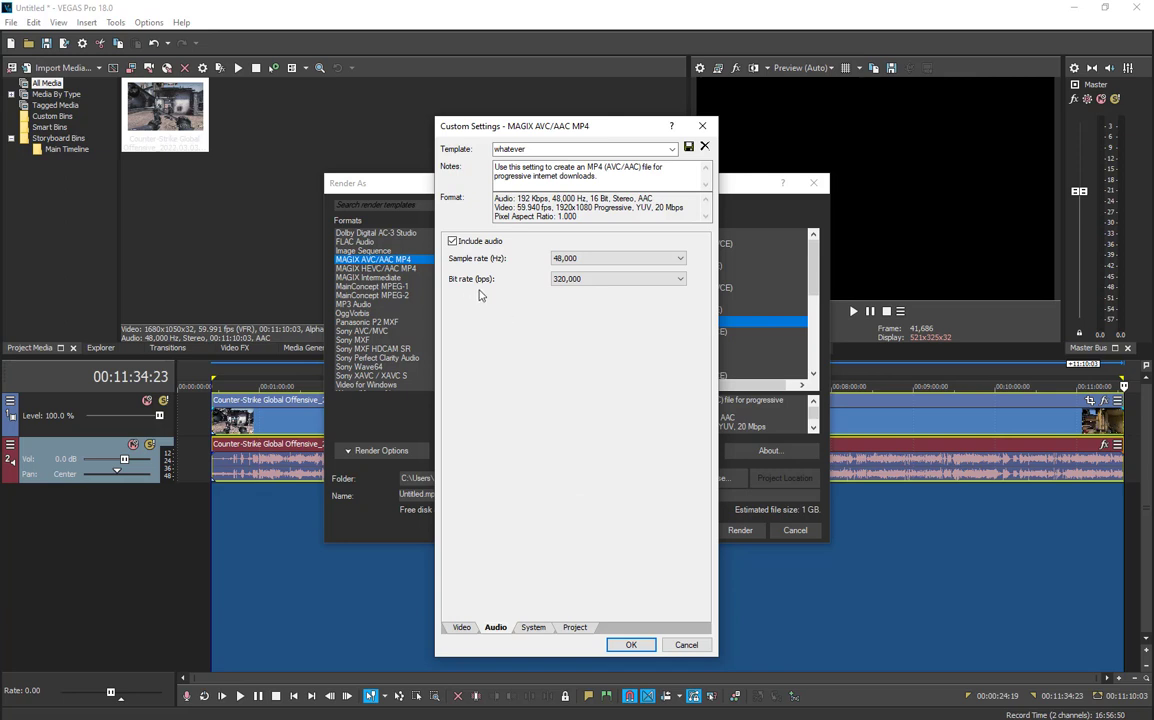
# Set the template's video rendering quality to Best and select the template name
pyautogui.click(533, 628)
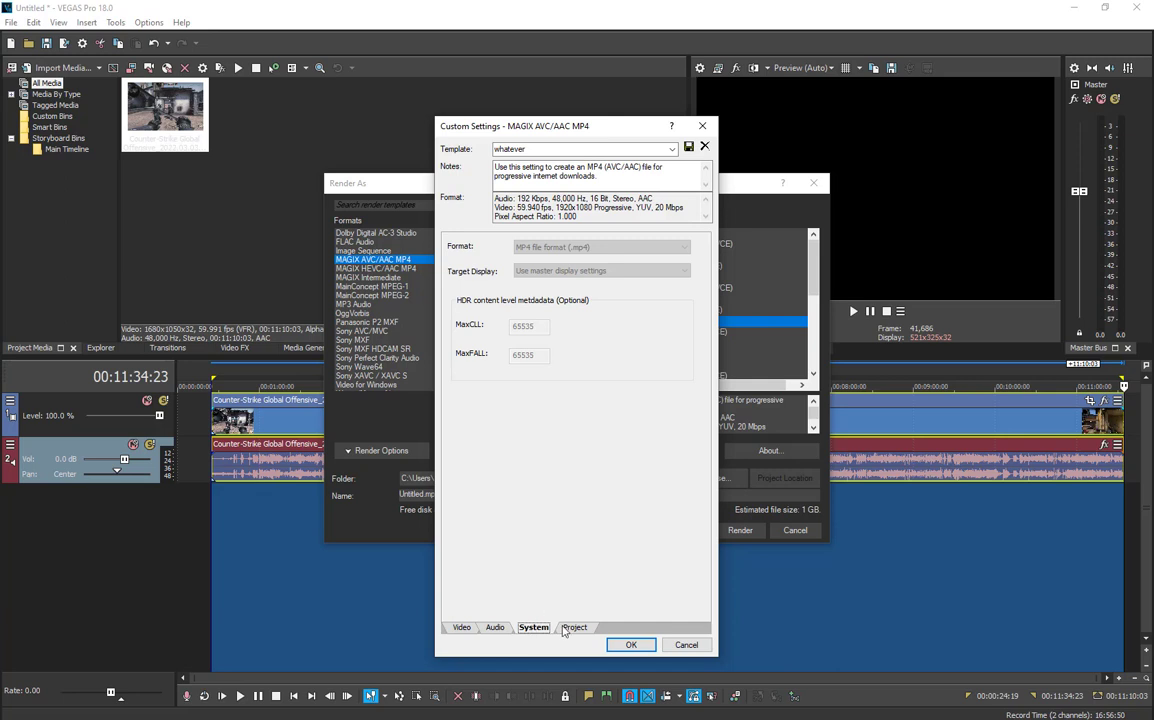
pyautogui.click(574, 627)
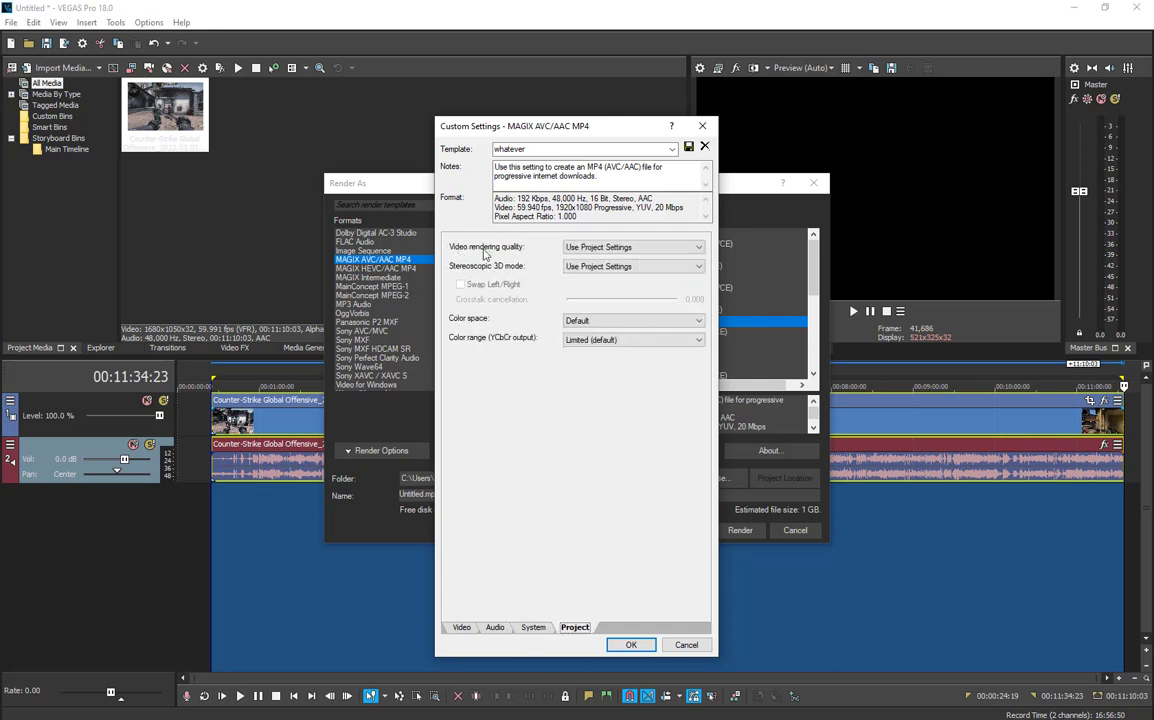
pyautogui.click(598, 247)
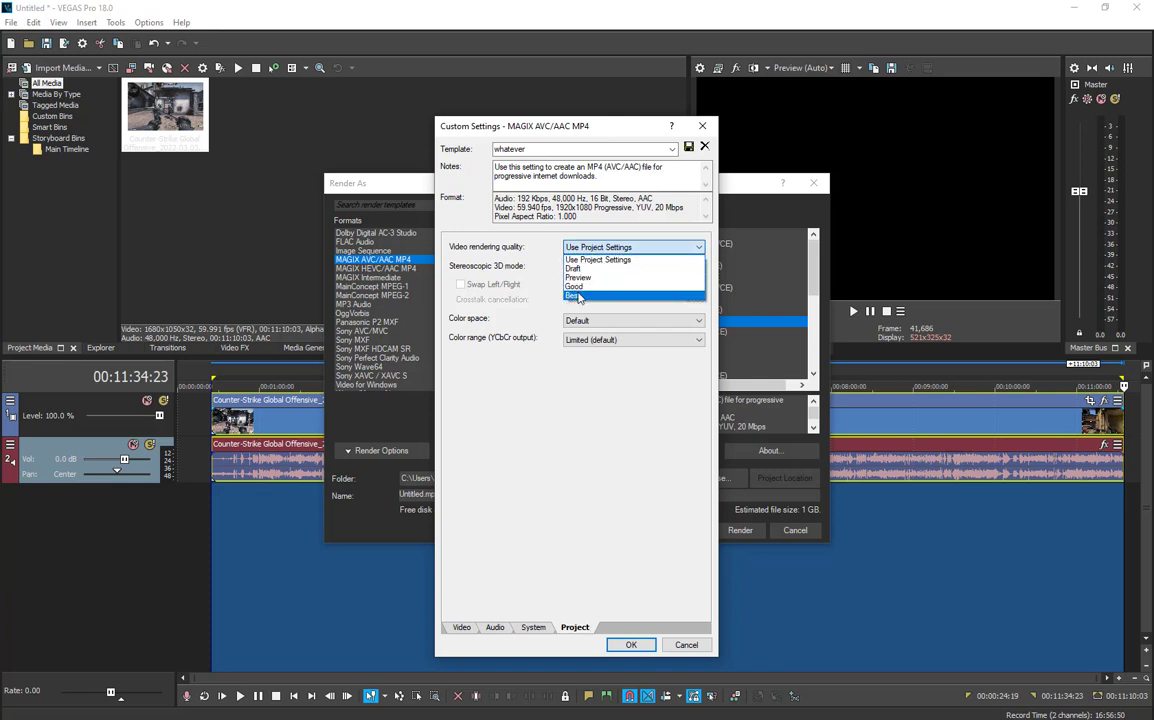
pyautogui.click(576, 295)
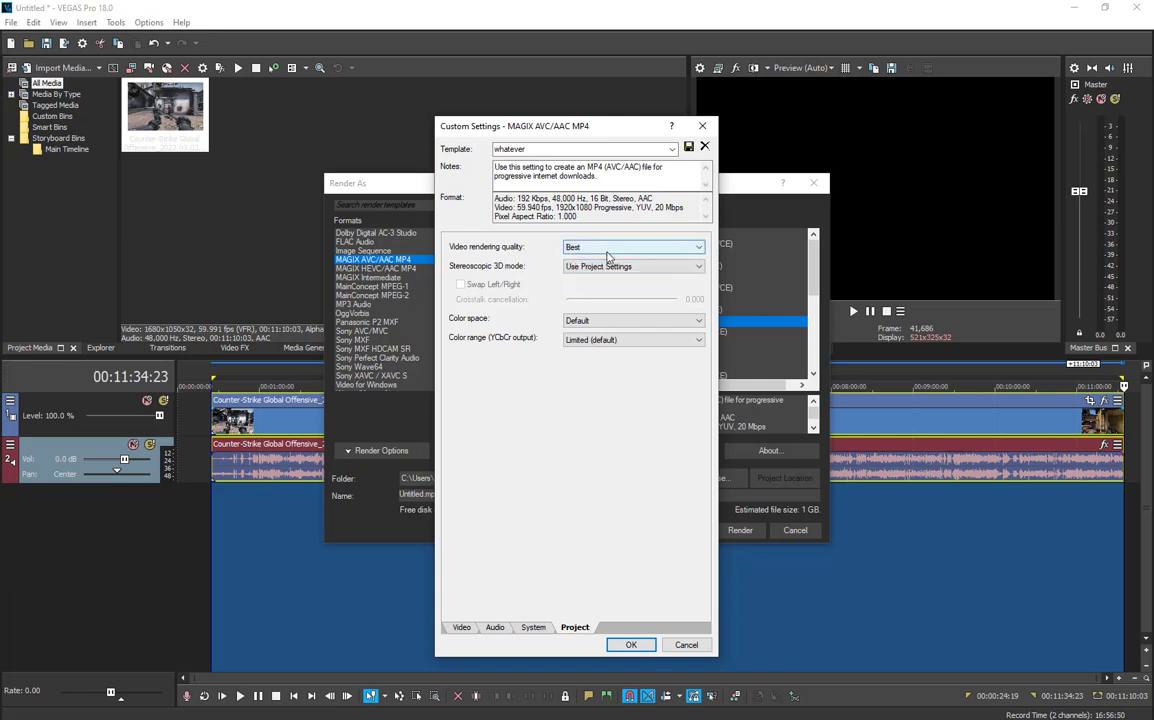
pyautogui.doubleClick(518, 148)
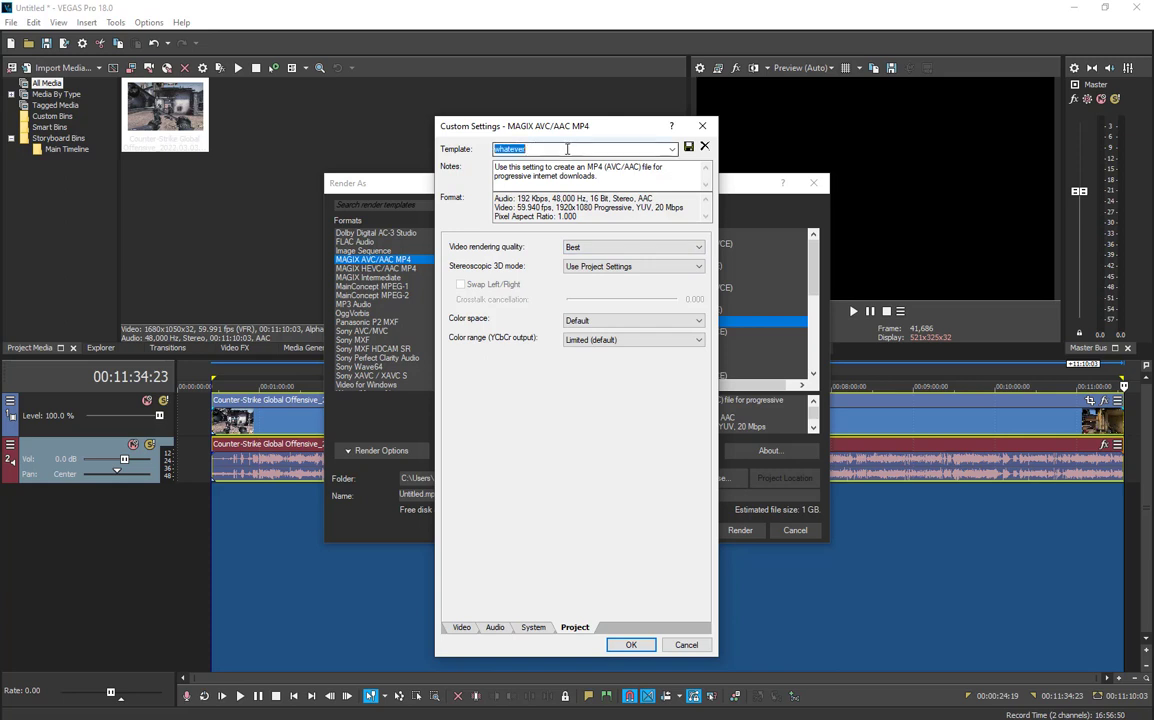
# Back in Render As, choose the Fast_Render template and select the Untitled.mp4 output name
pyautogui.click(702, 126)
pyautogui.scroll(-1, 668, 341)
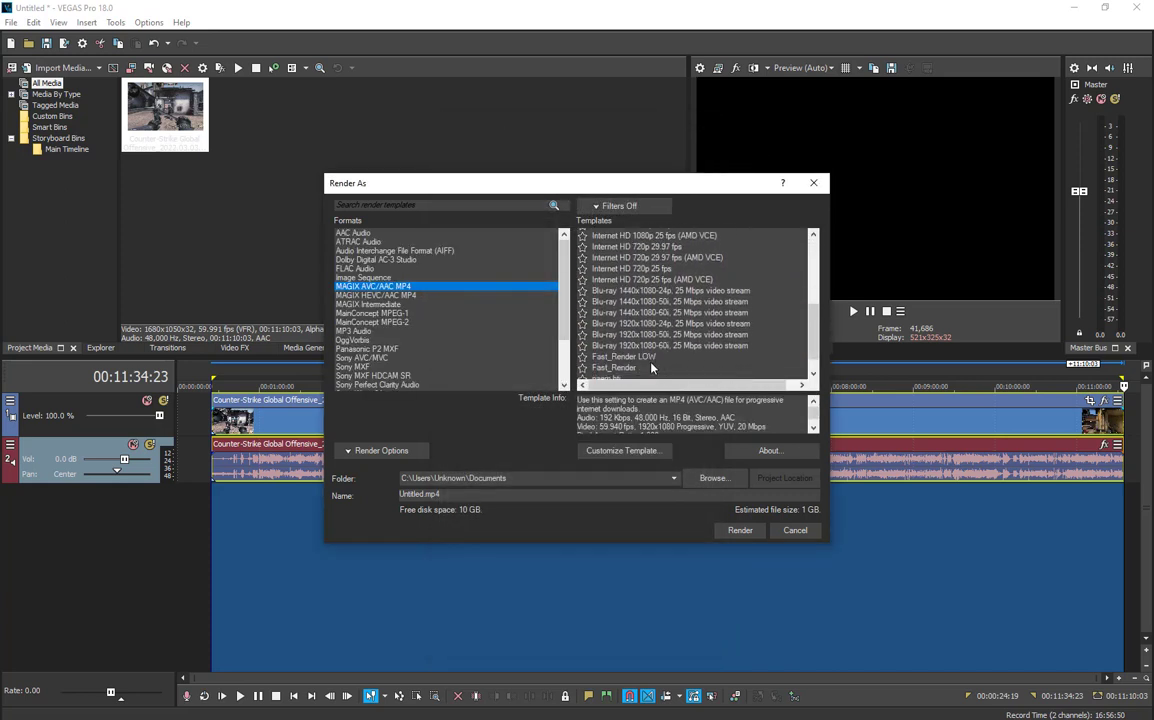
pyautogui.scroll(-1, 644, 366)
pyautogui.click(613, 343)
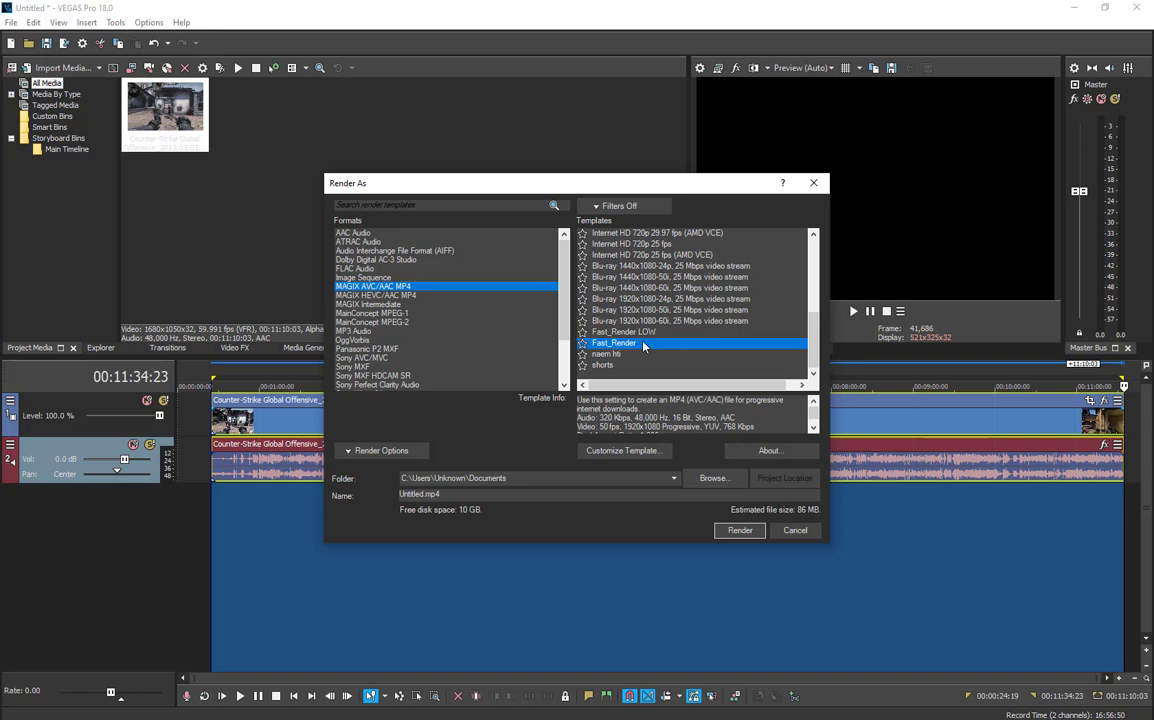
pyautogui.moveTo(452, 495); pyautogui.dragTo(387, 488)
pyautogui.click(738, 531)
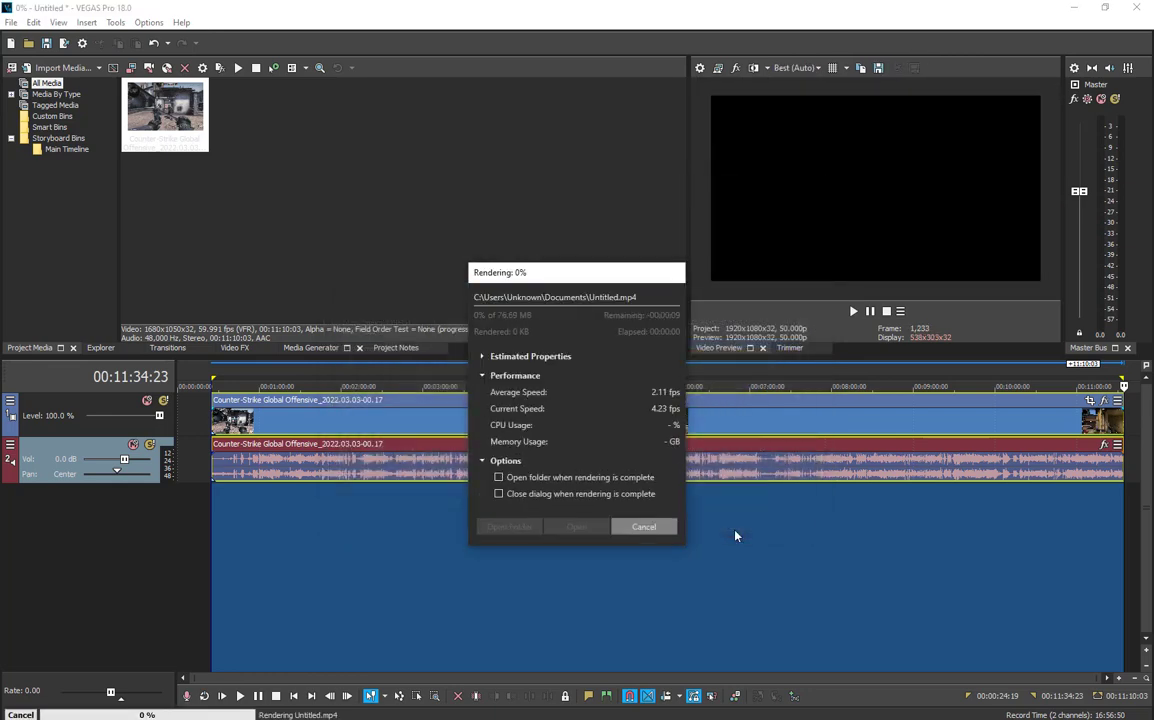